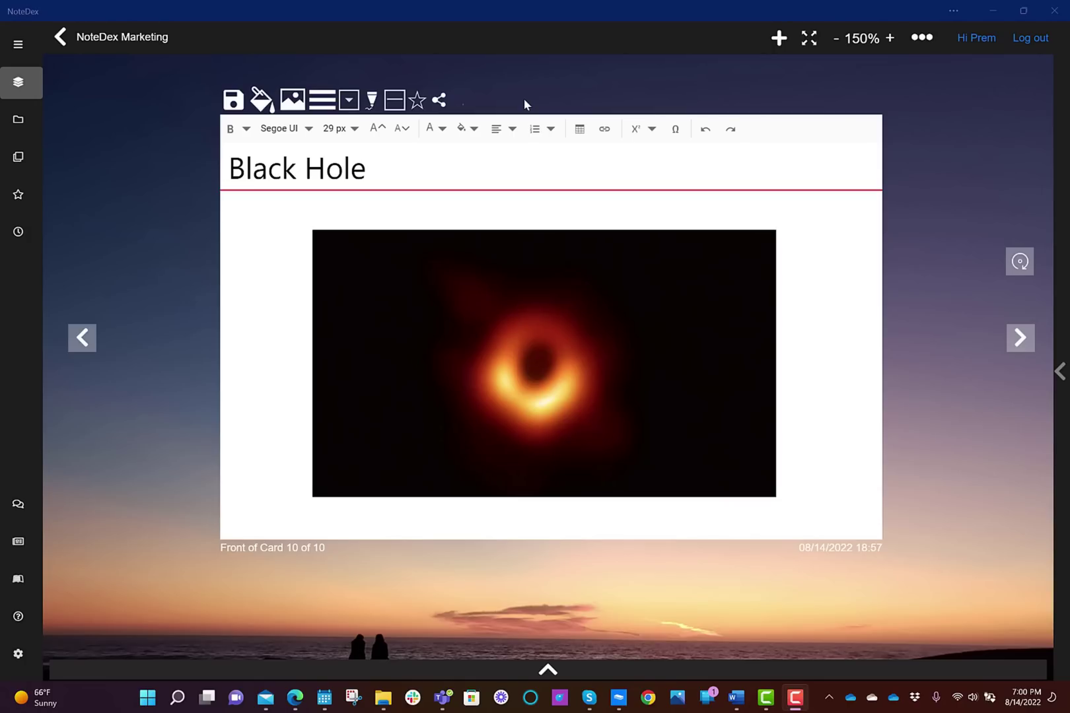
# Step: Switch the Black Hole card into ink drawing mode with Ctrl+I
pyautogui.hotkey('ctrl', 'i')
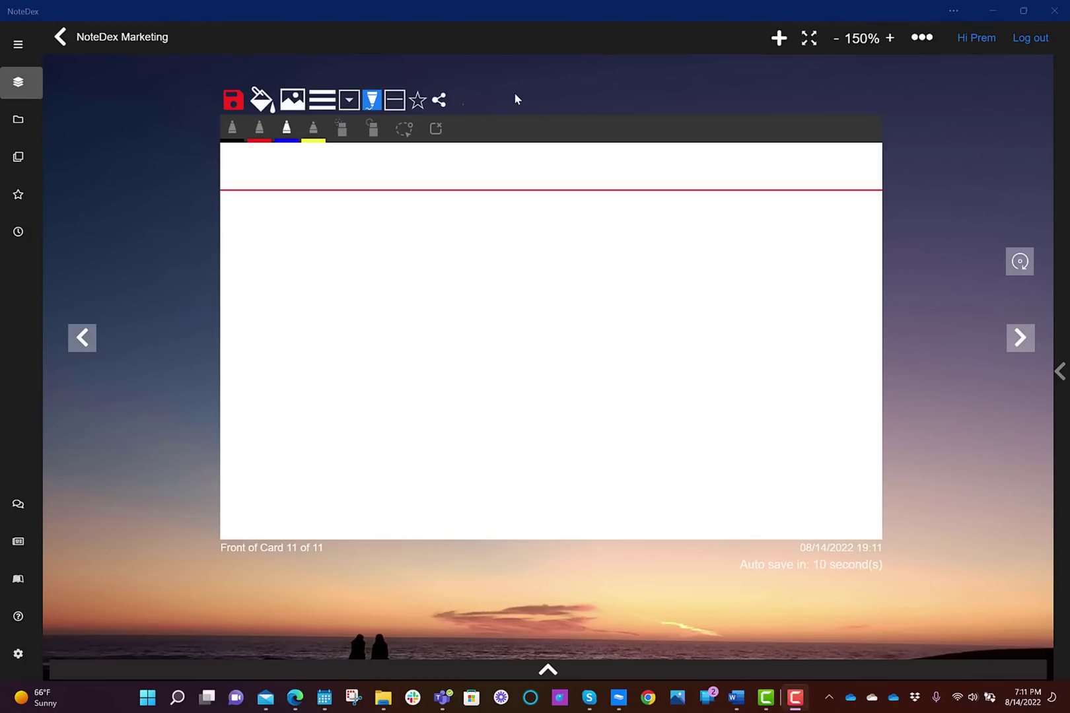
# Step: Handwrite "Just want to" in blue ink across the top of Card 11
pyautogui.moveTo(226, 246); pyautogui.dragTo(283, 222)
pyautogui.moveTo(255, 236); pyautogui.dragTo(248, 305)
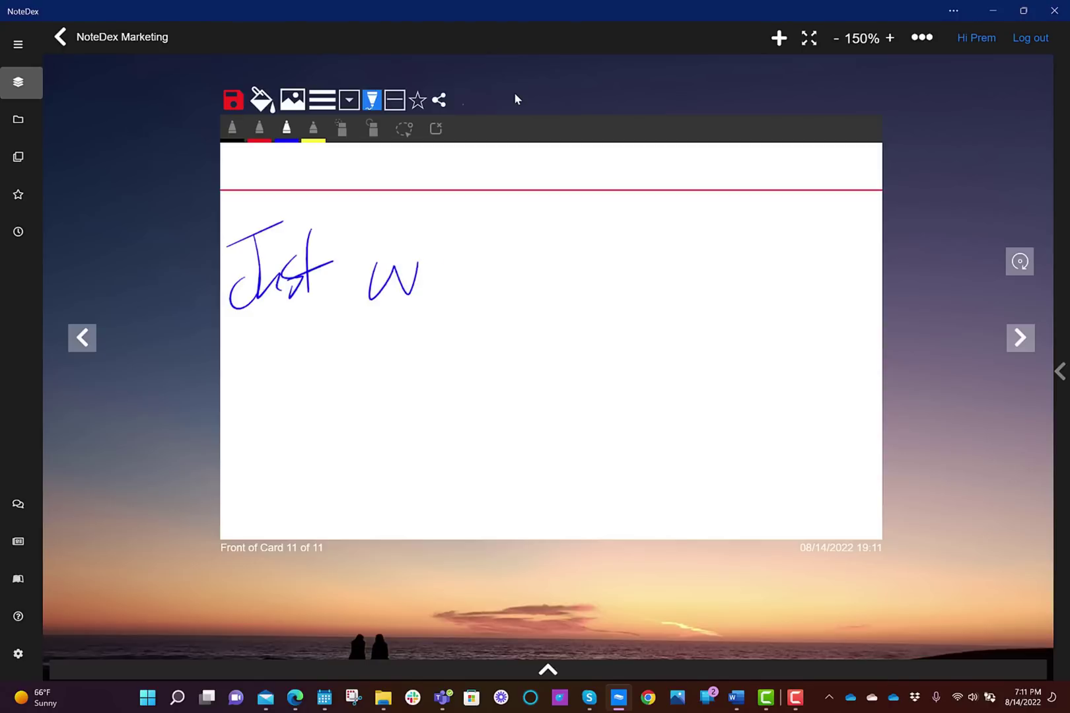
pyautogui.moveTo(420, 265)
pyautogui.mouseDown()
pyautogui.moveTo(454, 293)
pyautogui.moveTo(516, 257)
pyautogui.moveTo(576, 278)
pyautogui.mouseUp()
pyautogui.moveTo(592, 240)
pyautogui.mouseDown()
pyautogui.moveTo(578, 297)
pyautogui.moveTo(620, 271)
pyautogui.mouseUp()
pyautogui.moveTo(674, 235); pyautogui.dragTo(661, 292)
# Step: Finish the word "take", then handwrite "some quick" on a second line
pyautogui.moveTo(642, 271); pyautogui.dragTo(693, 258)
pyautogui.moveTo(699, 265); pyautogui.dragTo(702, 290)
pyautogui.moveTo(710, 237); pyautogui.dragTo(694, 290)
pyautogui.moveTo(704, 275)
pyautogui.mouseDown()
pyautogui.moveTo(735, 251)
pyautogui.moveTo(756, 286)
pyautogui.mouseUp()
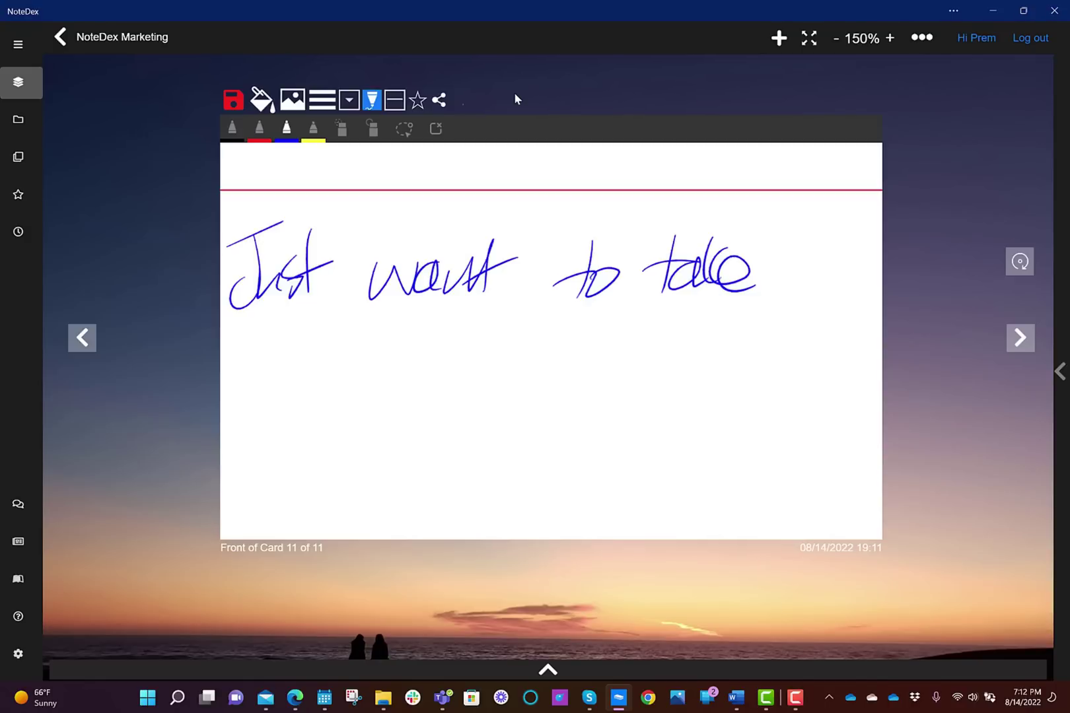
pyautogui.moveTo(289, 351); pyautogui.dragTo(264, 411)
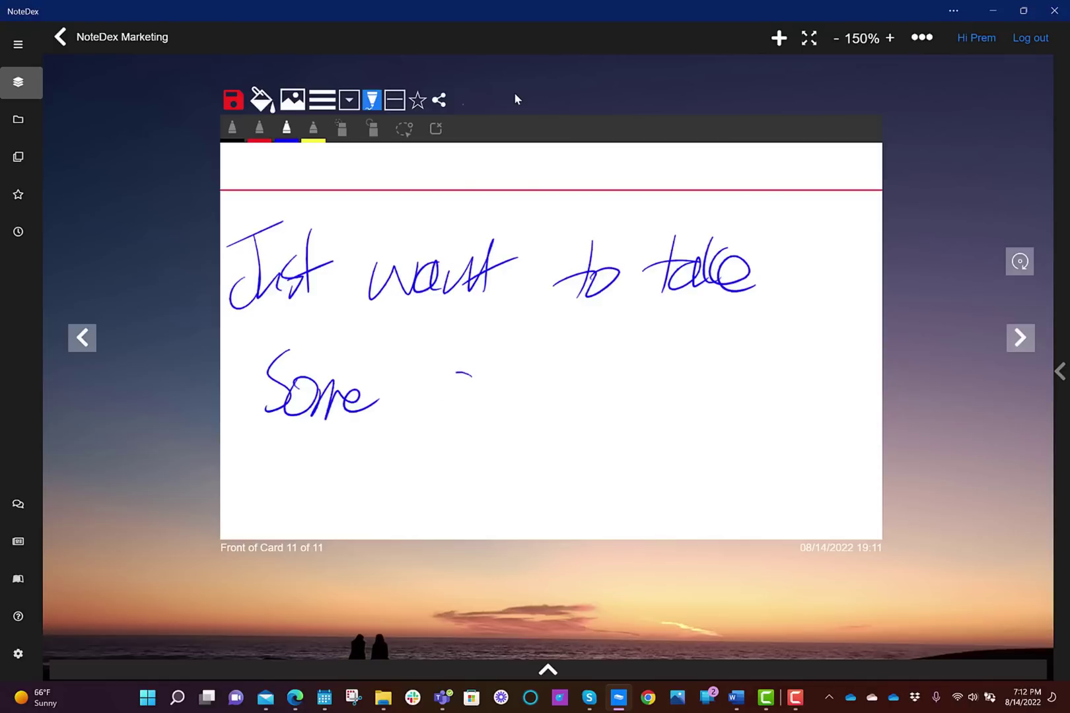
pyautogui.moveTo(468, 376); pyautogui.dragTo(573, 392)
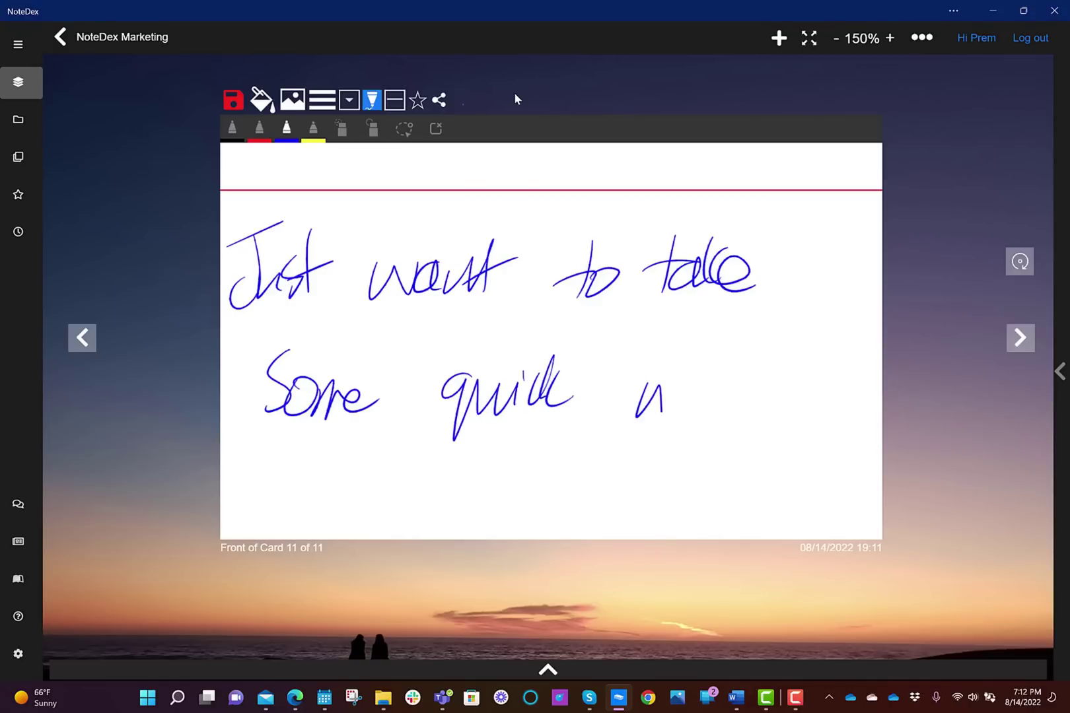